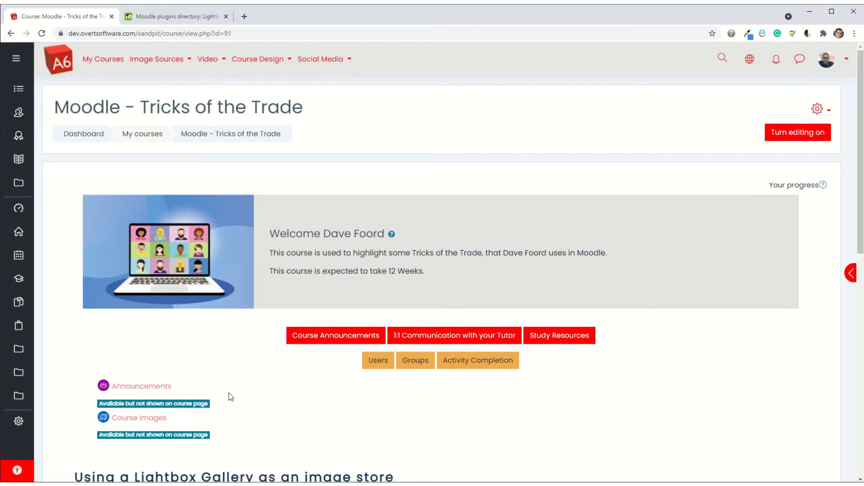
- Glance at the Lightbox Gallery plugin page, then open the twelve-image Course Images gallery from the course
scroll(205, 372, down, 2)
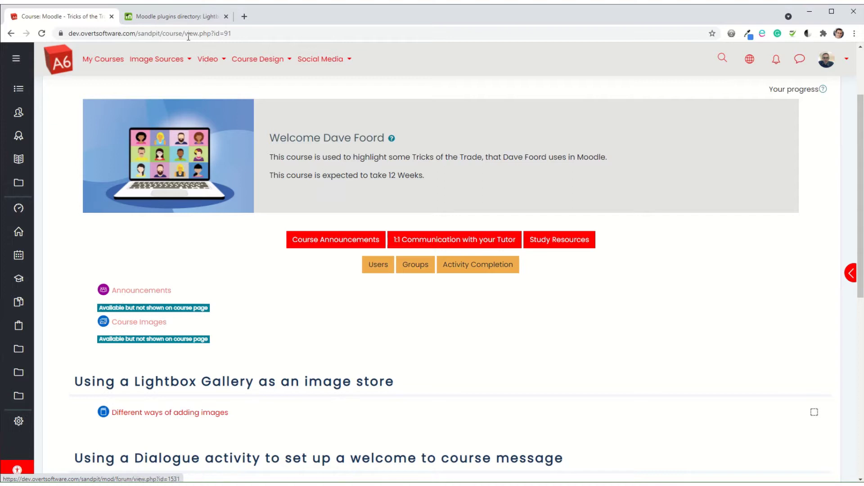
click(161, 15)
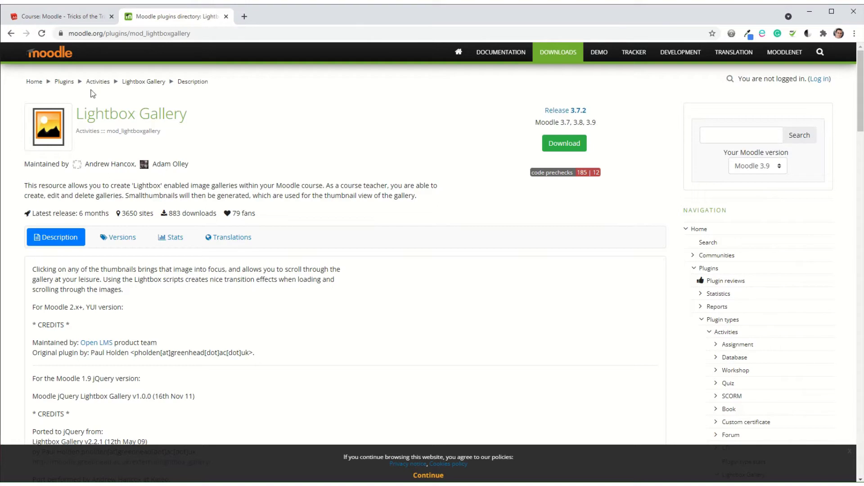
click(50, 17)
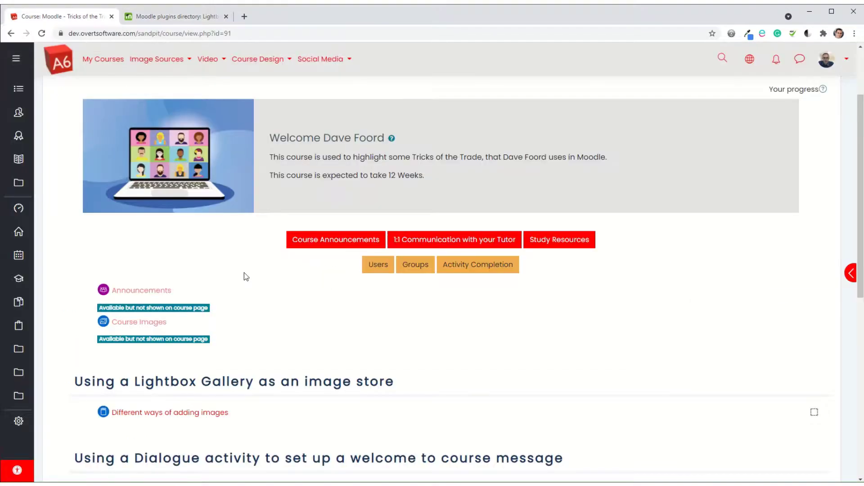
click(131, 323)
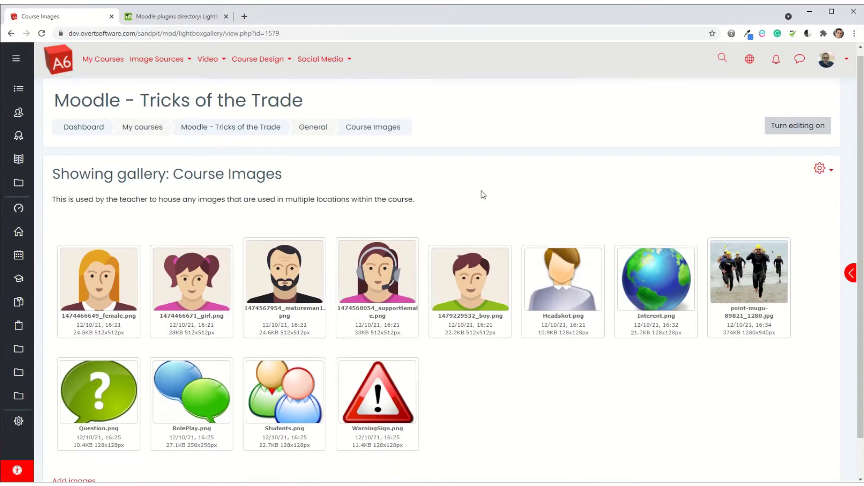
scroll(482, 190, down, 2)
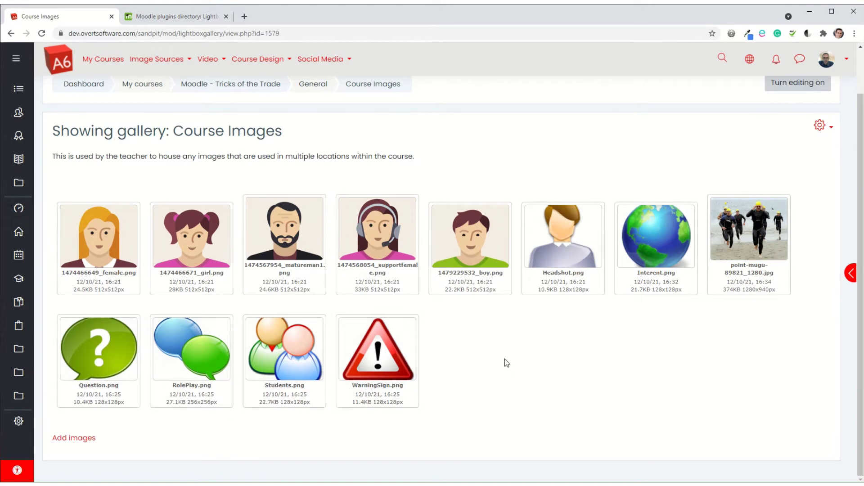
- Upload bicycles-6028046_1280.jpg and triathlon-2175845_1280.jpg into the Course Images gallery
click(63, 439)
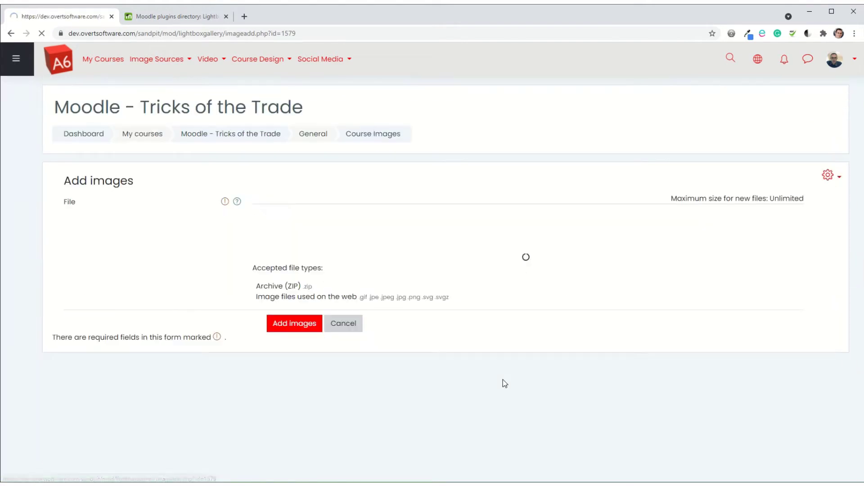
key(alt+Tab)
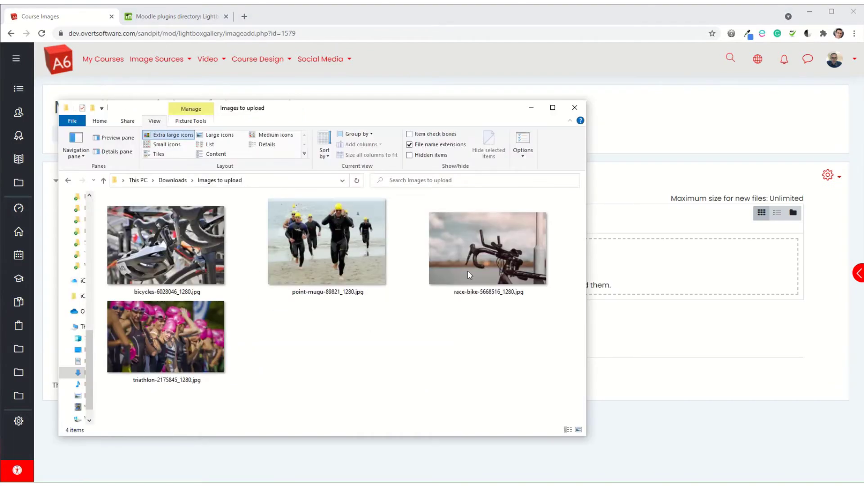
click(175, 253)
ctrl+click(161, 303)
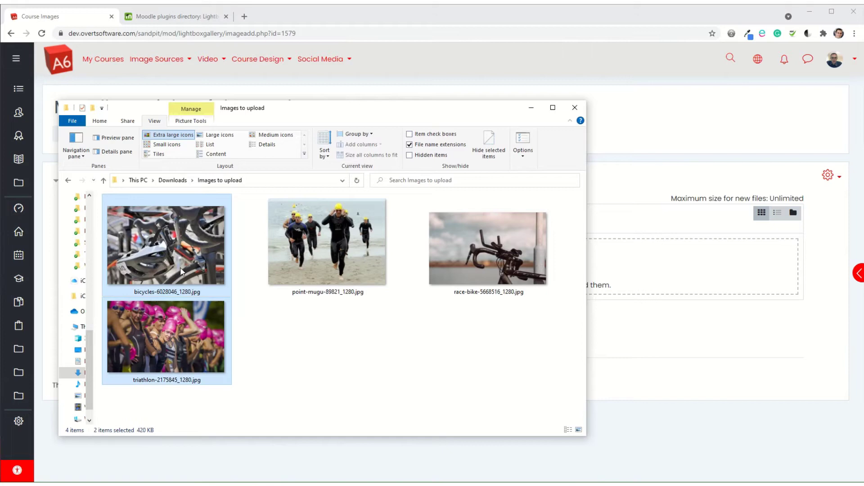
drag(181, 266, 673, 292)
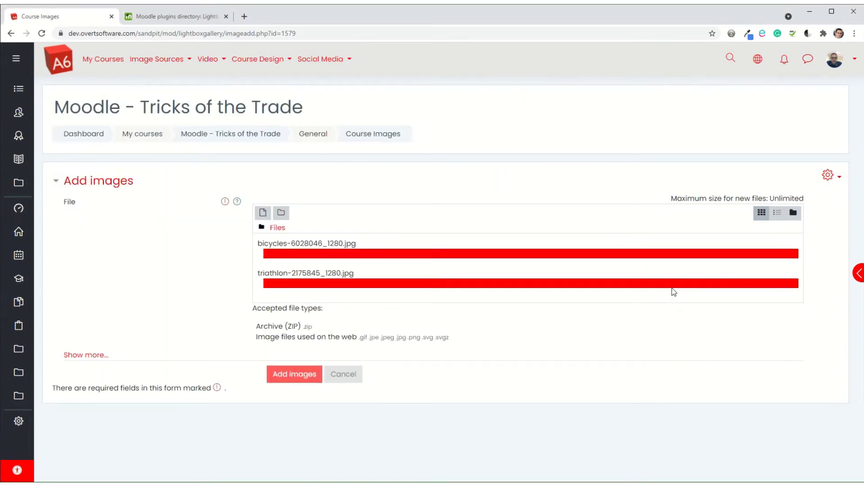
click(300, 386)
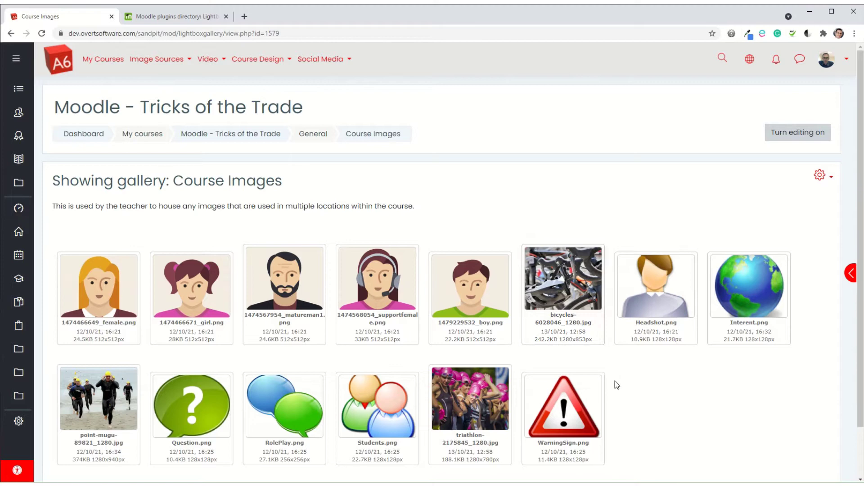
- Copy the triathlon photo's link address and bring up the Word document with the point-mugu link
scroll(589, 282, down, 2)
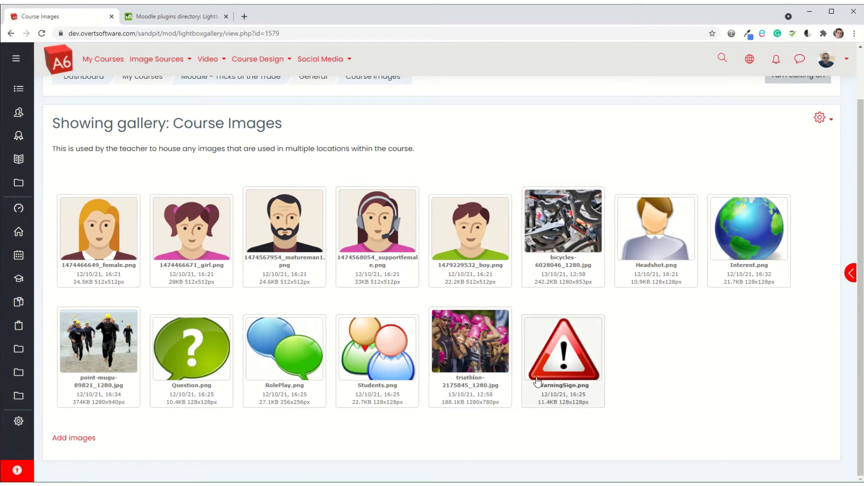
right_click(466, 347)
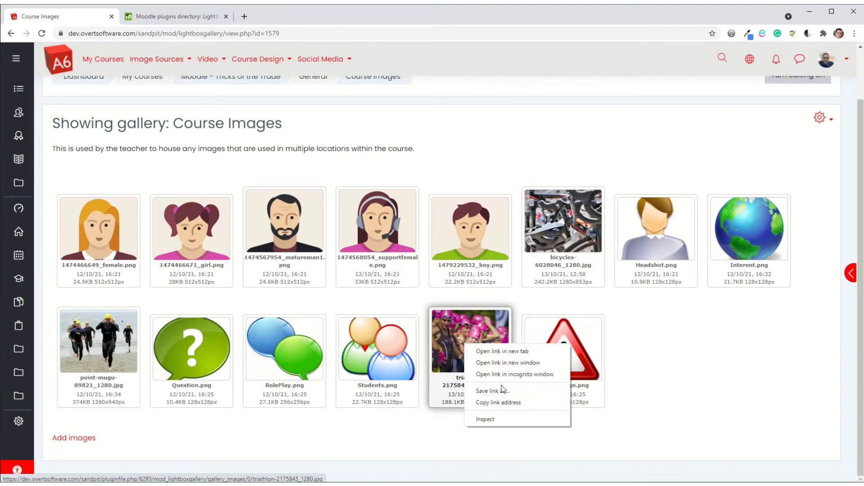
click(511, 402)
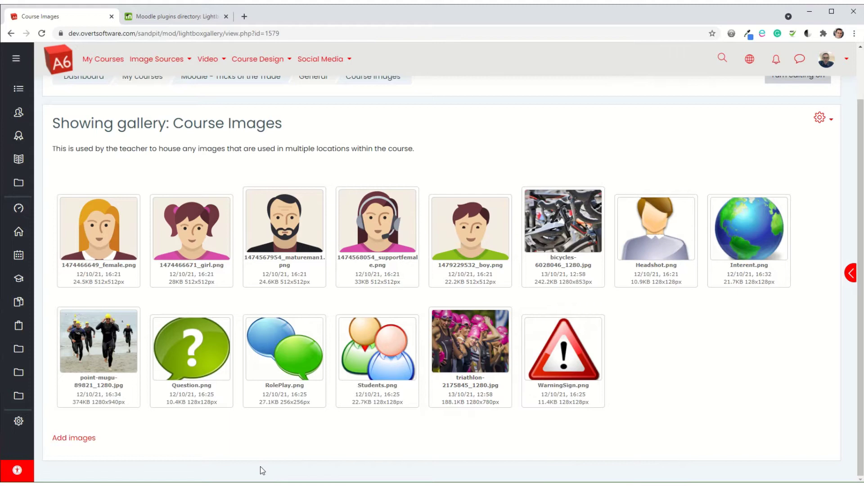
click(247, 445)
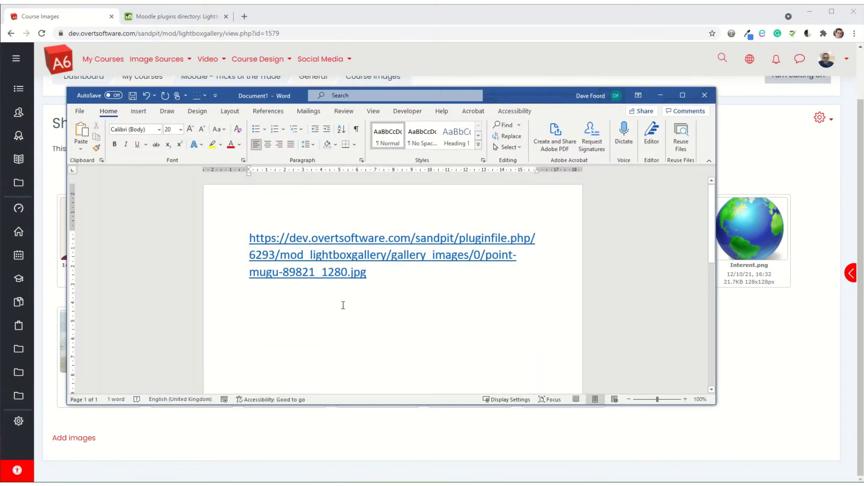
- Paste the triathlon-2175845_1280.jpg address below the point-mugu link and compare the two addresses
key(ctrl+v)
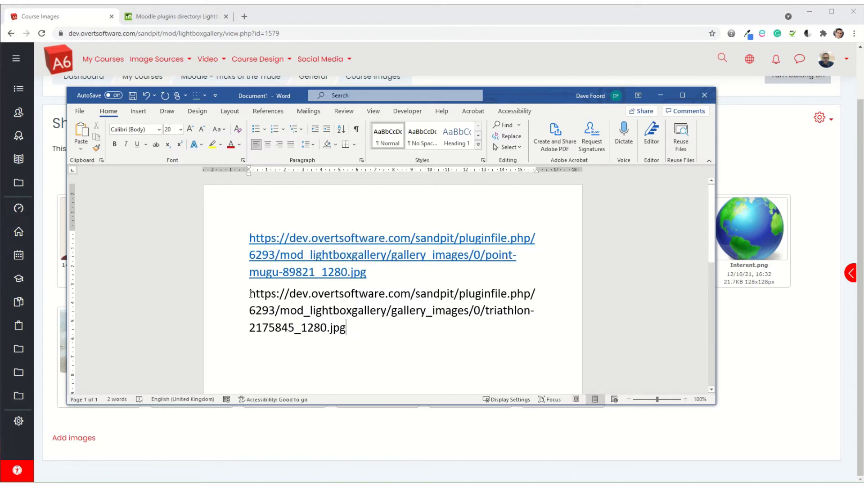
drag(249, 292, 485, 312)
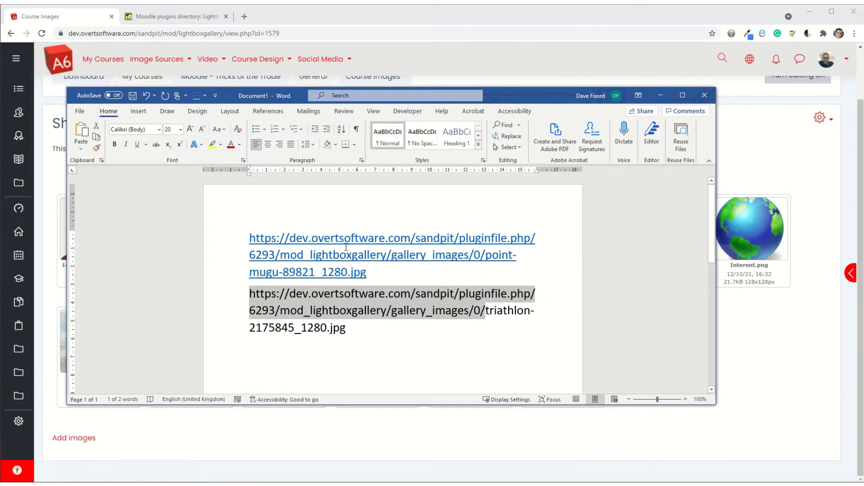
click(424, 337)
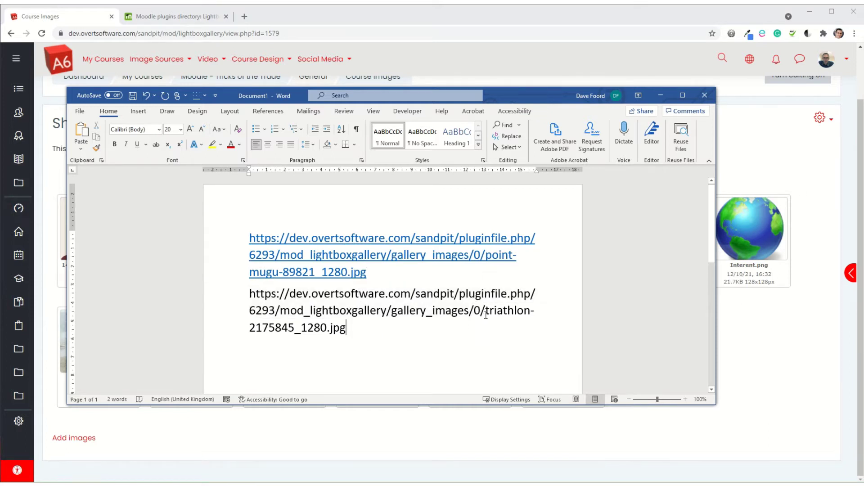
shift+click(487, 314)
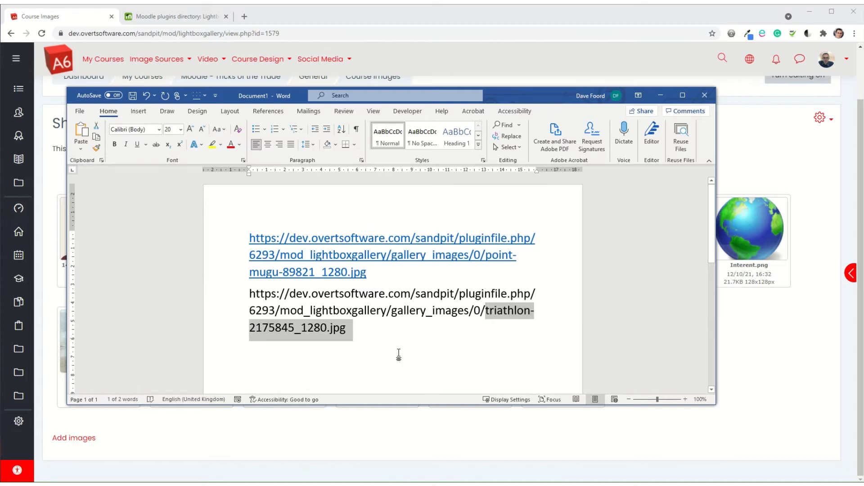
click(386, 338)
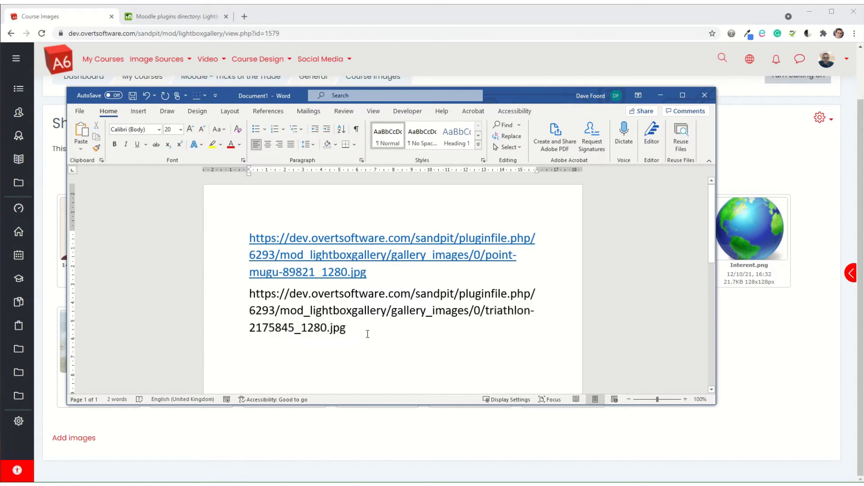
drag(250, 293, 343, 332)
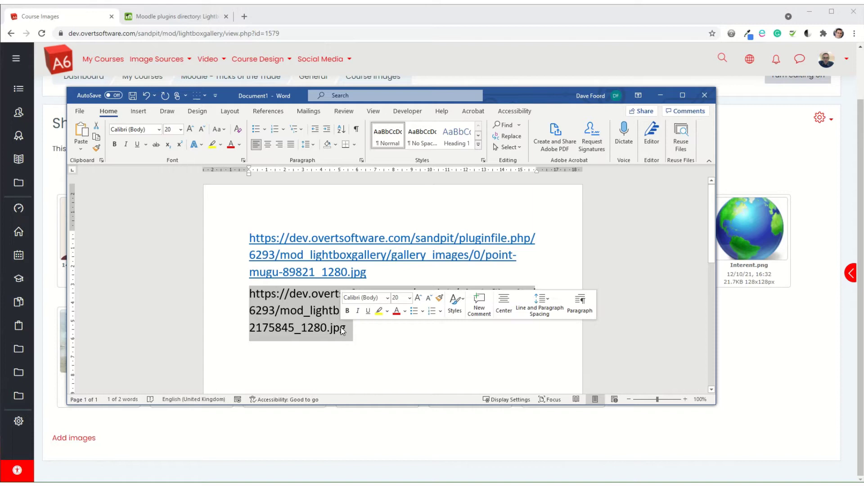
- Minimize Word and copy the triathlon photo's link address again
click(660, 95)
right_click(469, 349)
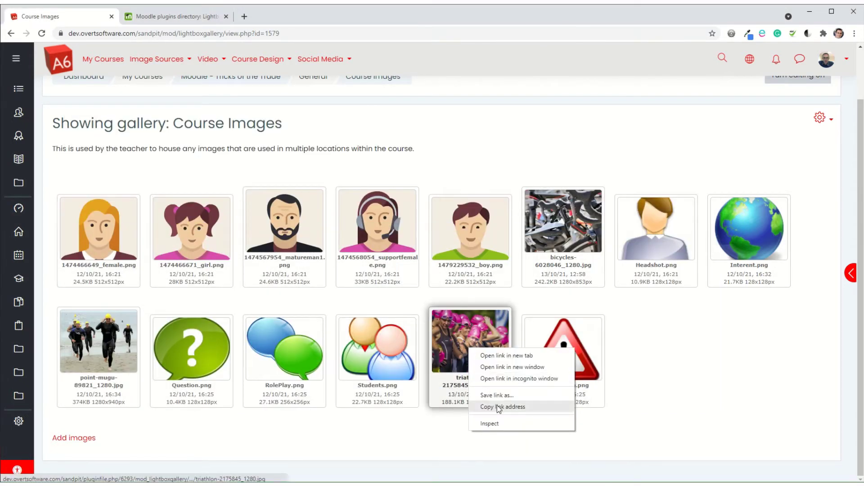
click(497, 405)
- Open the course in a new tab, then the 'Different ways of adding images' book with editing on
scroll(284, 234, up, 2)
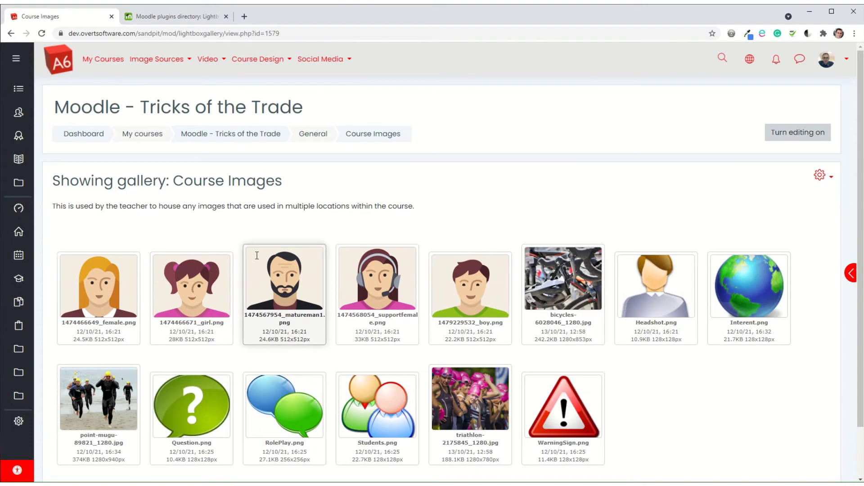
right_click(223, 137)
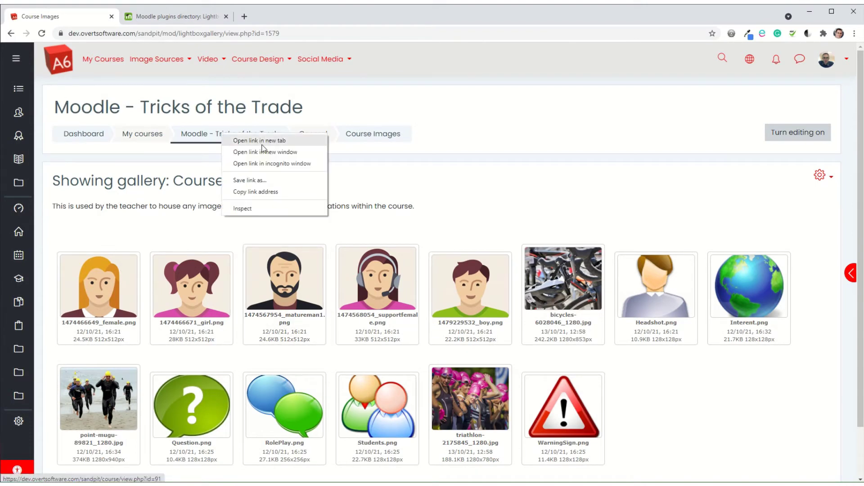
click(254, 141)
click(171, 10)
scroll(190, 250, down, 4)
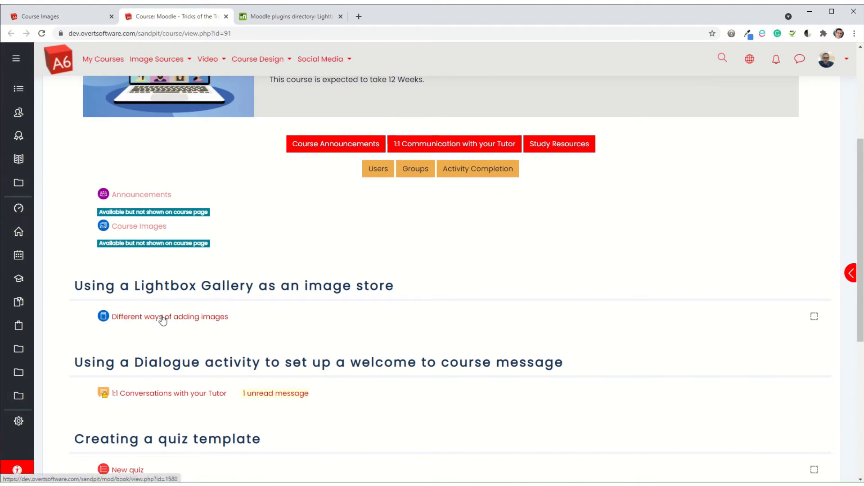
click(163, 320)
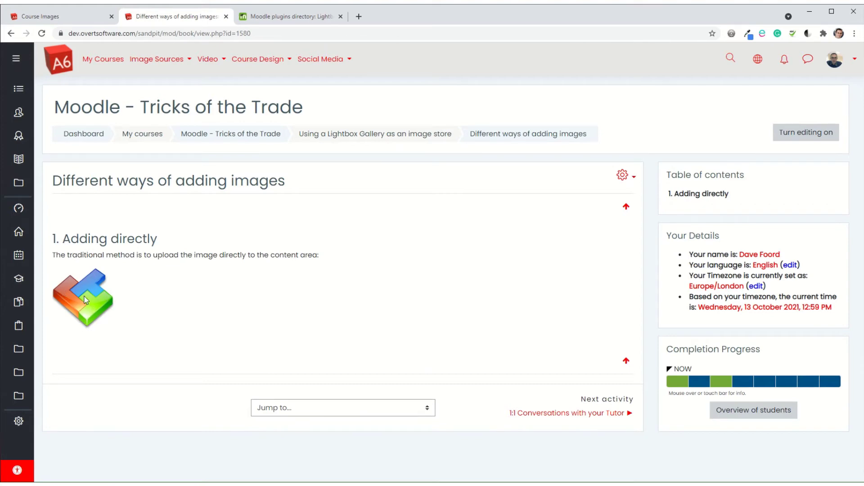
click(817, 131)
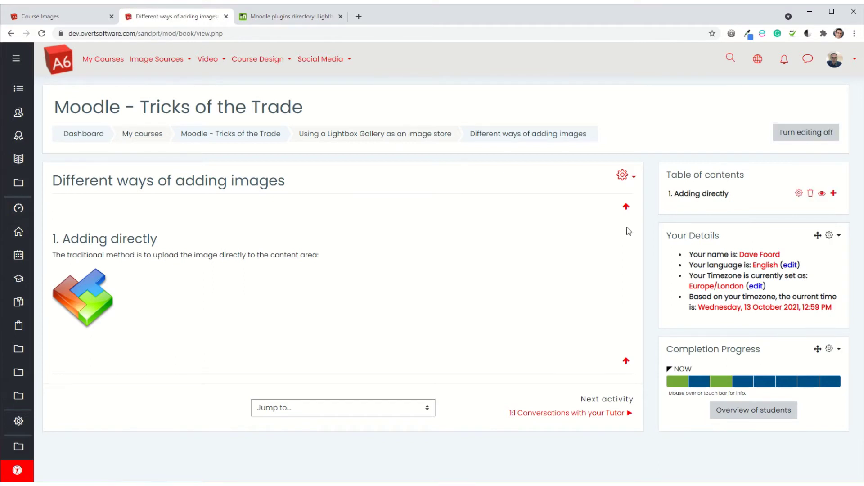
- Add a new book chapter titled 'Adding via URL'
click(834, 194)
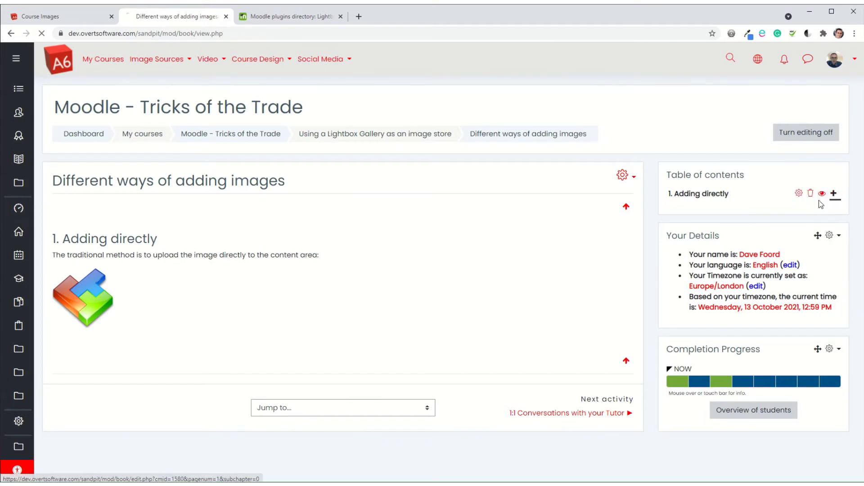
click(286, 249)
text(A)
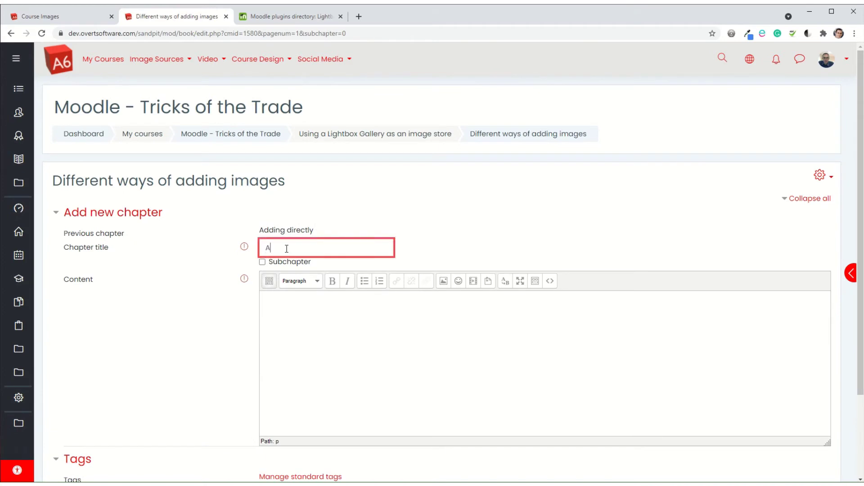
text(dding via URL)
scroll(250, 254, down, 2)
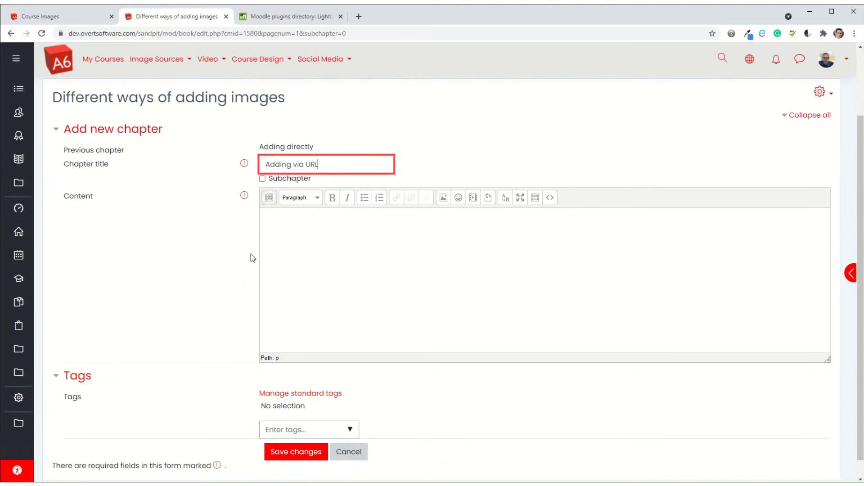
- Write 'here is an image from the lightbox gallery:' as content, fixing the 'teh' typo, and start a new line
click(314, 252)
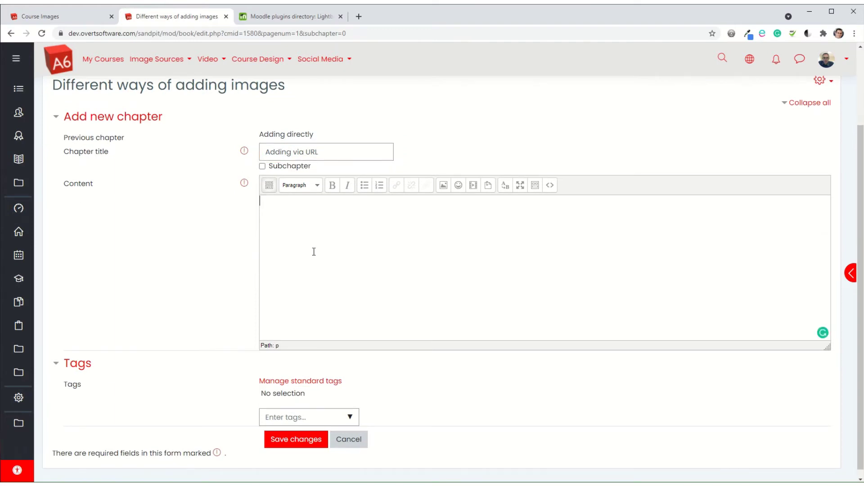
text(here is an image from teh lightbo)
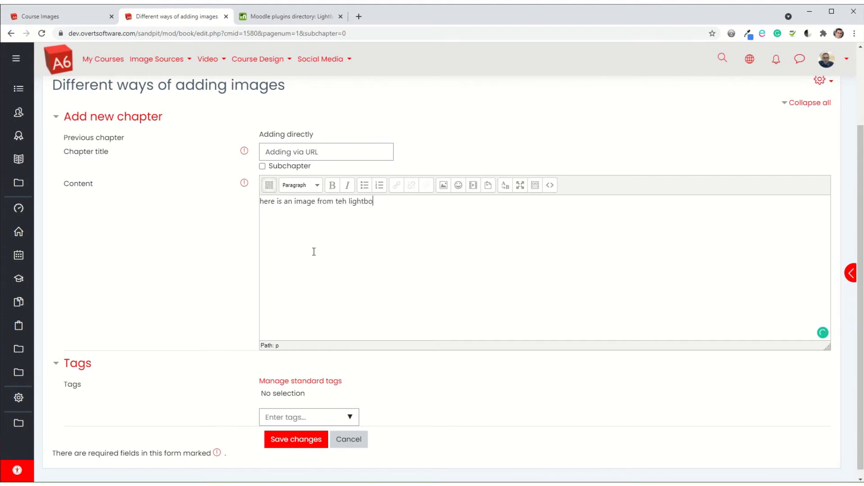
text(x gallery:)
click(346, 203)
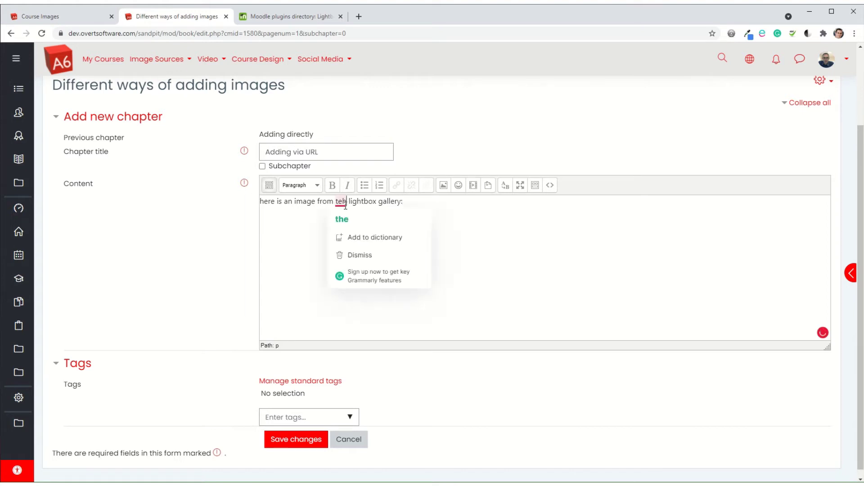
key(BackSpace)
key(BackSpace)
text(he)
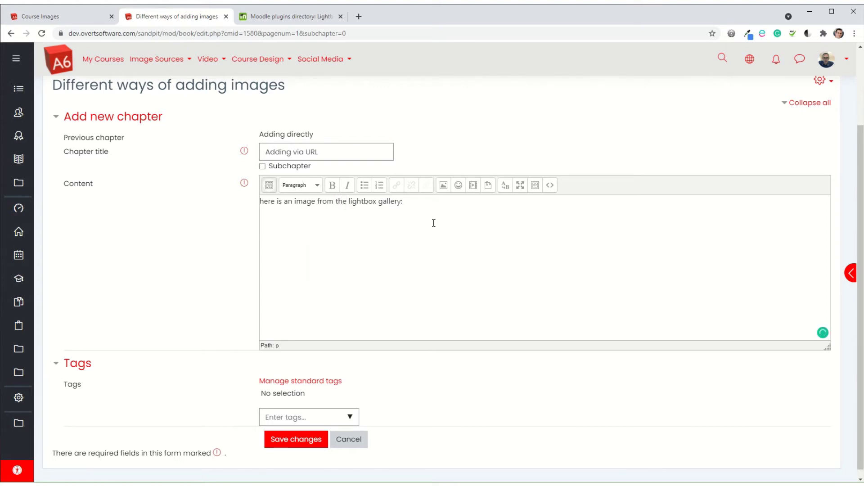
click(380, 217)
click(419, 206)
key(Return)
- Set the image source to the pasted triathlon URL with description 'Swimmers at the start of a triahtlon'
click(443, 185)
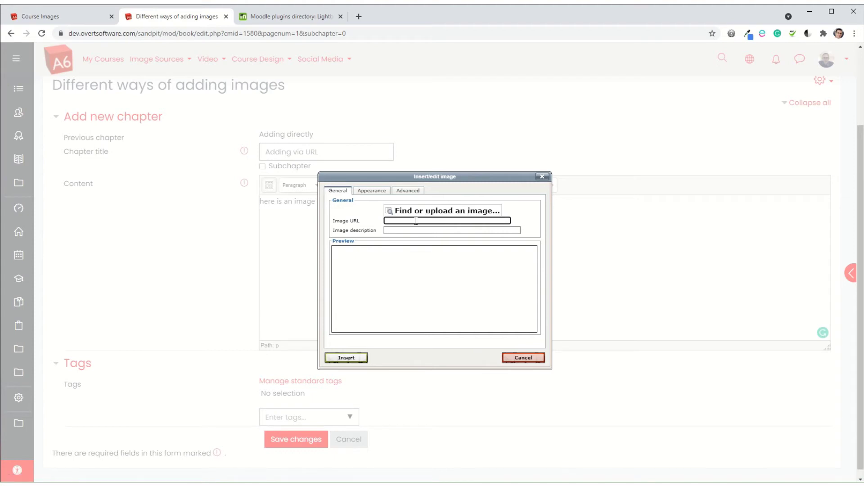
key(ctrl+v)
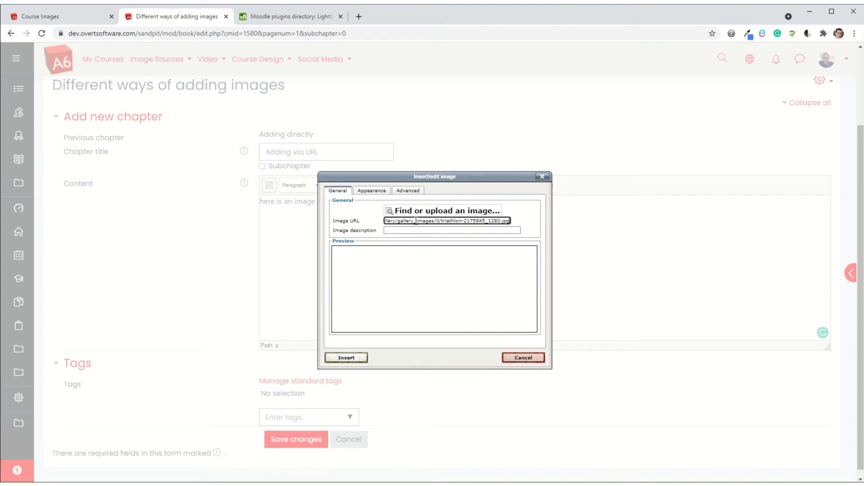
click(423, 230)
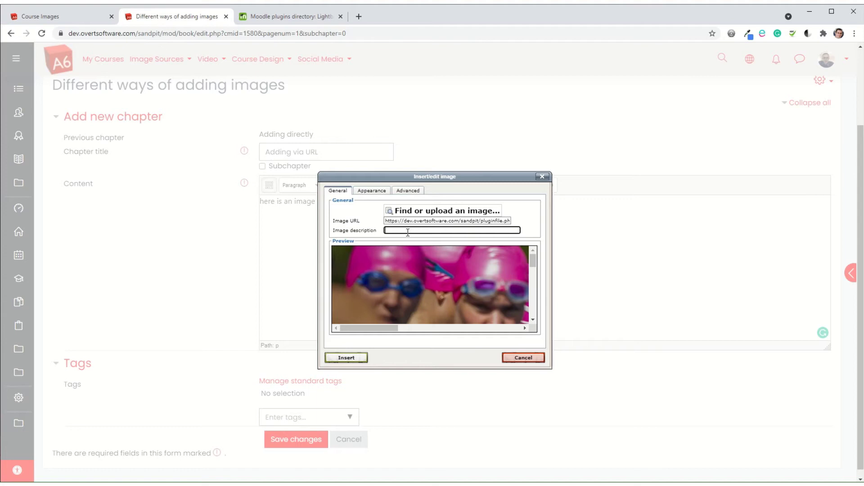
text(Swimmers at the start of a triahtlon)
- Set the image width to 500 instead of 1280 and clear the height
click(374, 191)
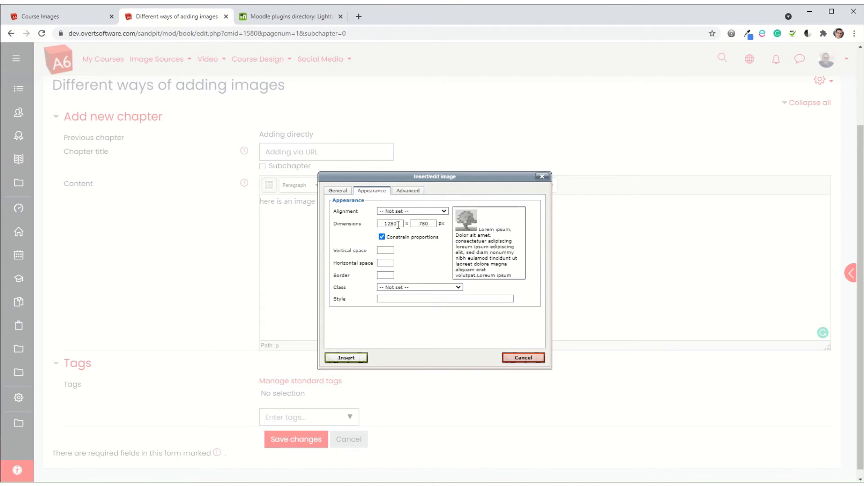
drag(400, 224, 384, 224)
text(500)
key(Tab)
key(BackSpace)
- Insert the 500 px triathlon image and save the chapter as chapter 2
click(346, 358)
scroll(528, 263, down, 1)
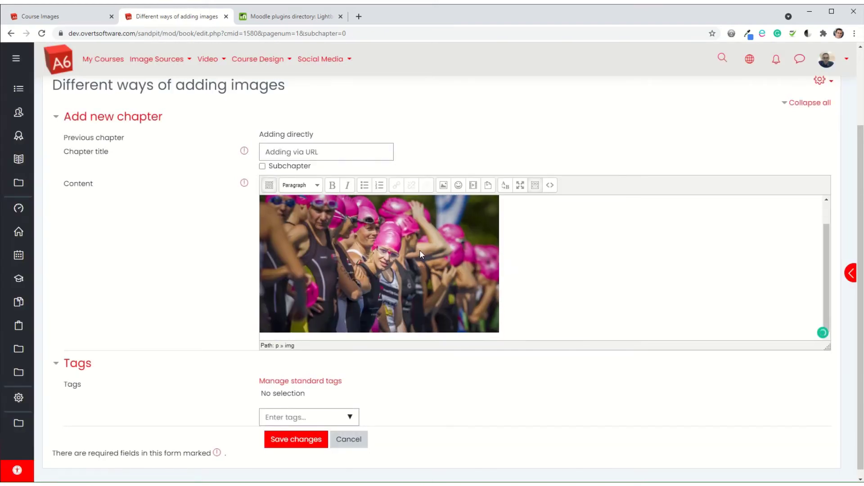
click(287, 444)
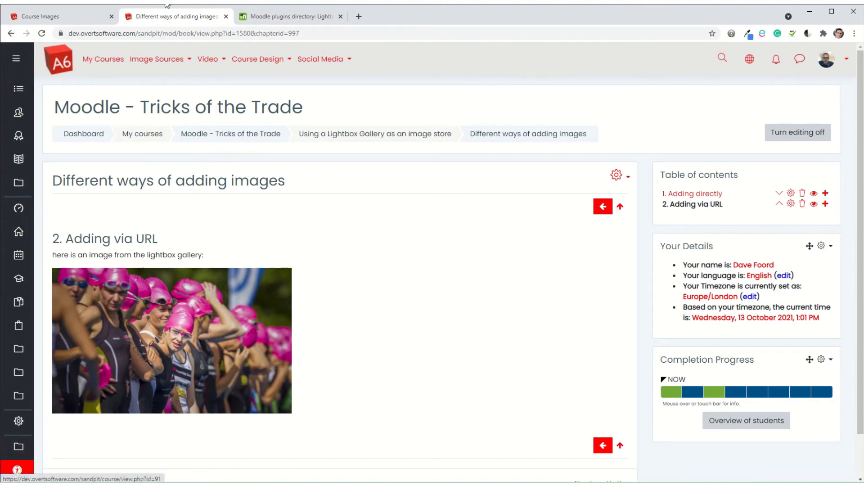
- Switch back to the Course Images gallery tab showing its fourteen images
click(40, 16)
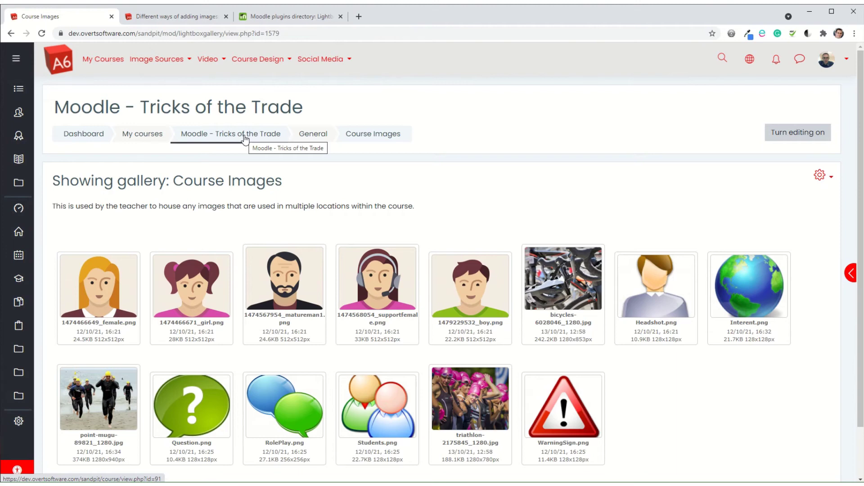
- Go to the Tricks of the Trade course, peek at Course Images, then return to the course page
click(245, 139)
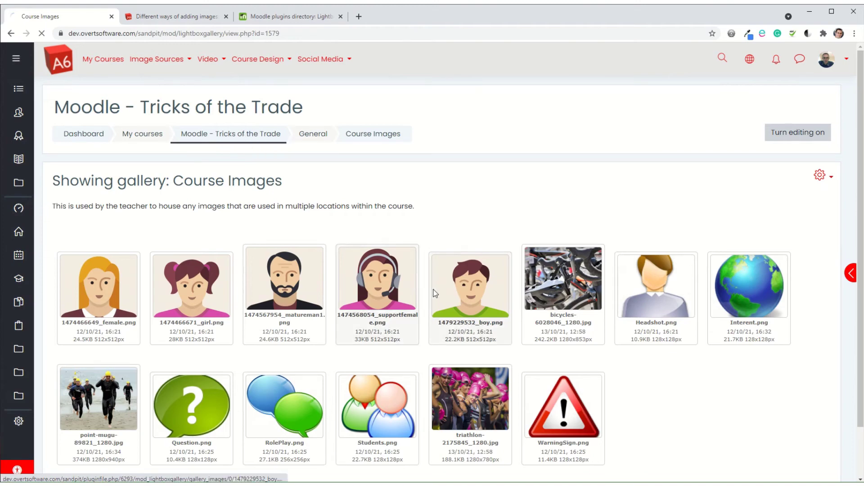
scroll(250, 209, down, 6)
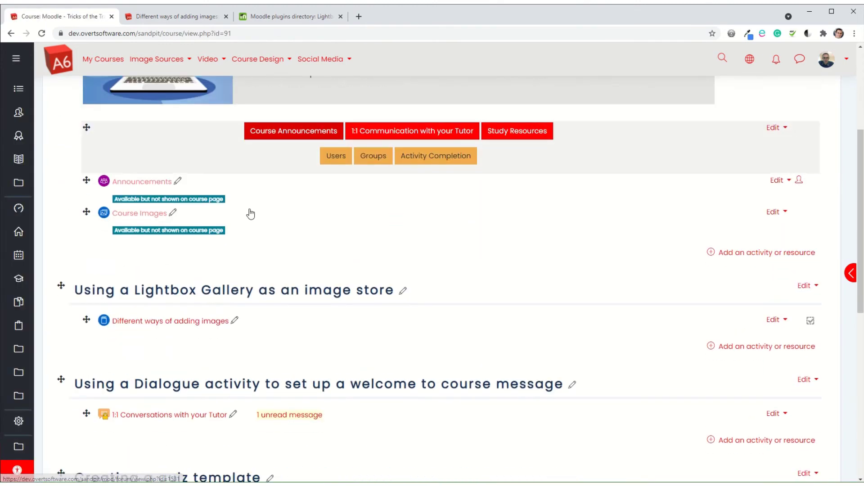
scroll(249, 209, up, 6)
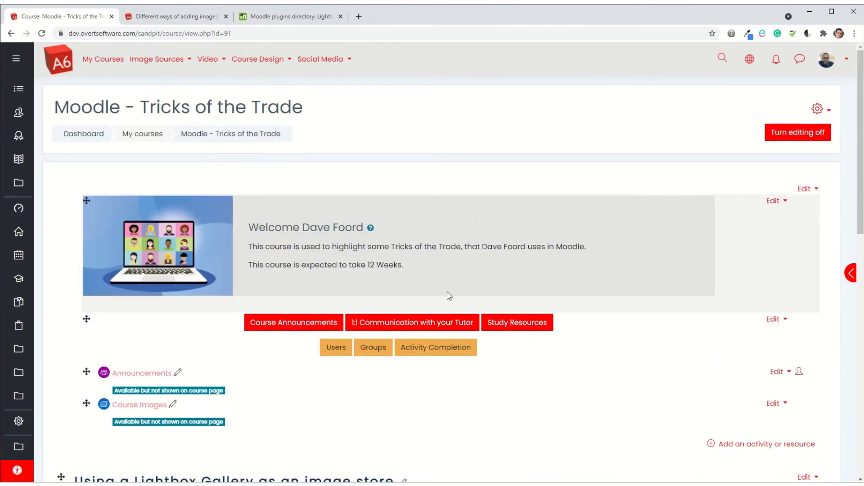
scroll(256, 282, down, 2)
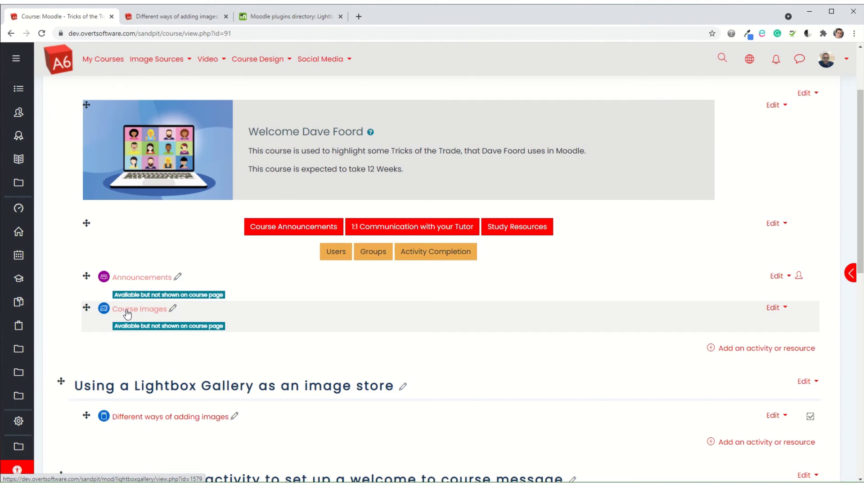
click(127, 313)
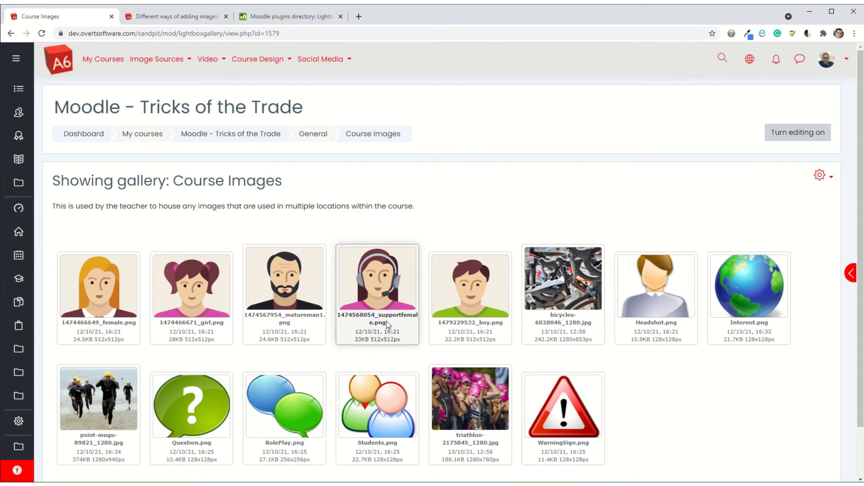
click(13, 34)
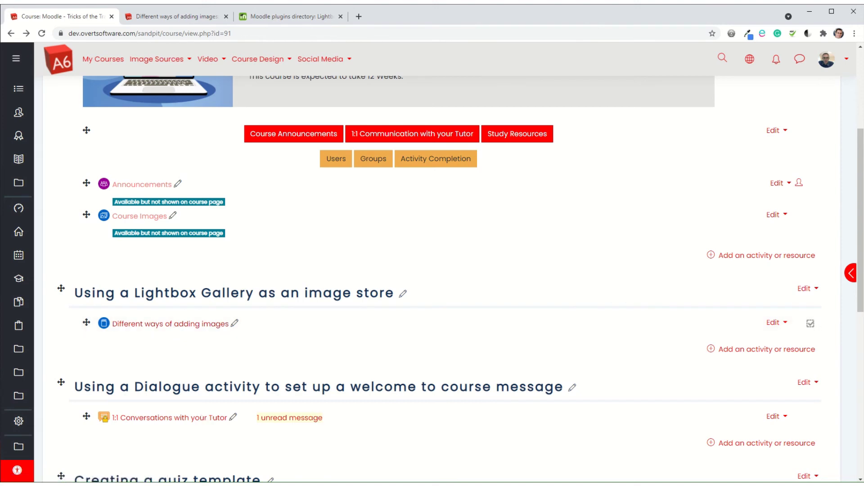
- In the Word document, highlight the path and the 6293 number of the second (triathlon) image URL
key(alt+Tab)
click(250, 293)
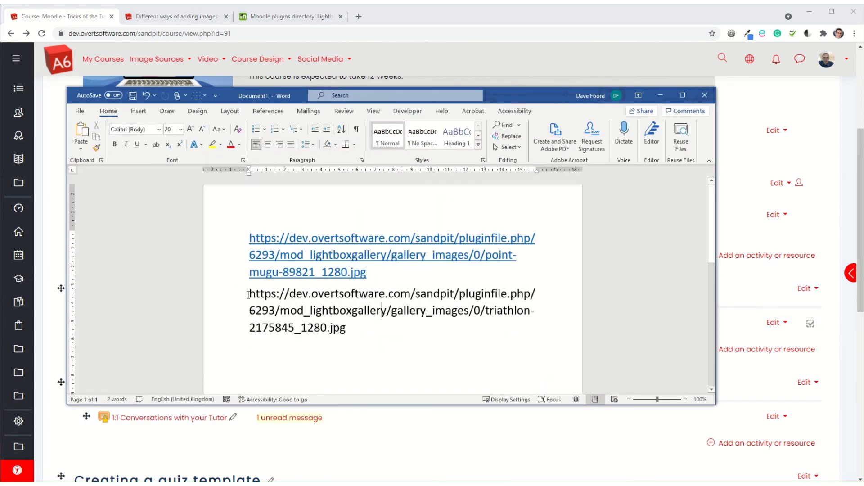
drag(250, 293, 485, 315)
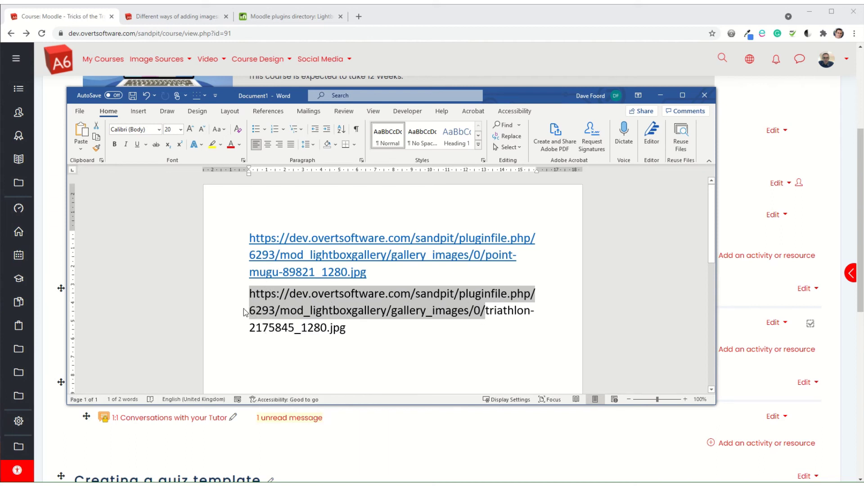
click(273, 311)
drag(272, 311, 249, 310)
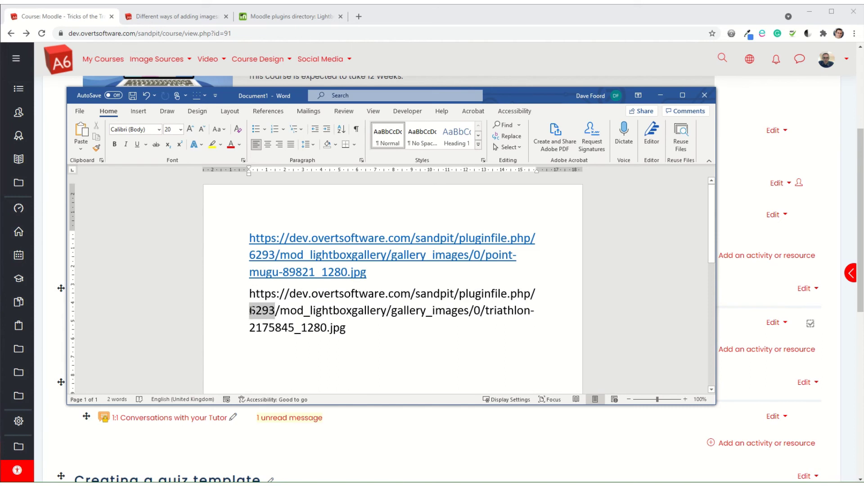
click(351, 333)
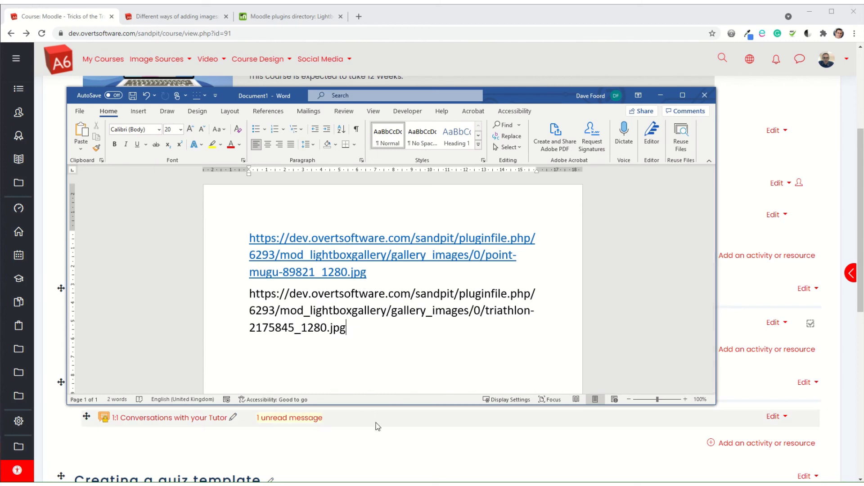
- Return to the Tricks of the Trade course page and scroll up to the Course Images gallery
click(547, 455)
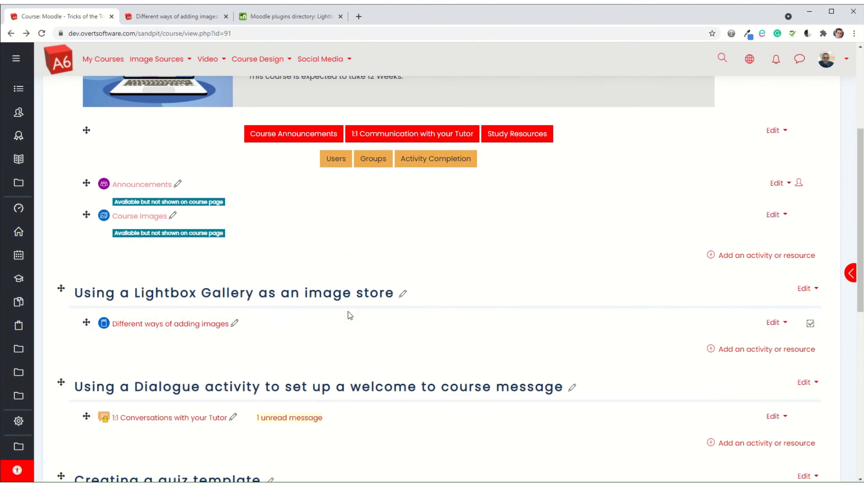
scroll(348, 315, up, 2)
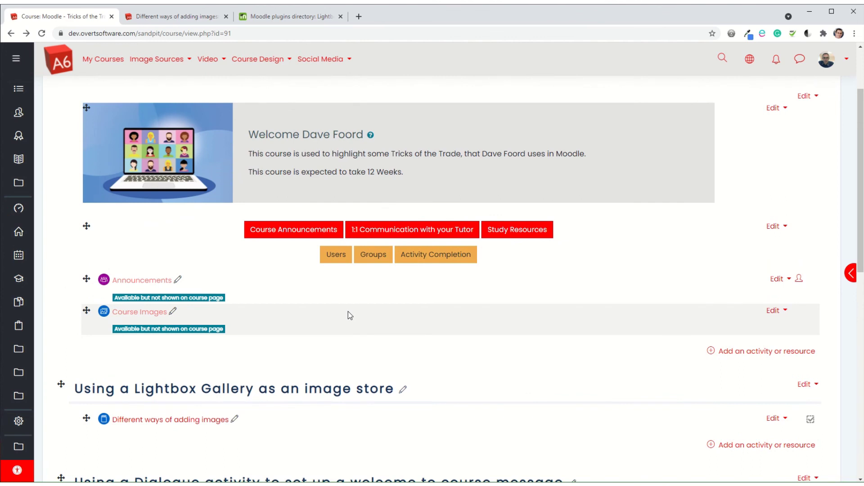